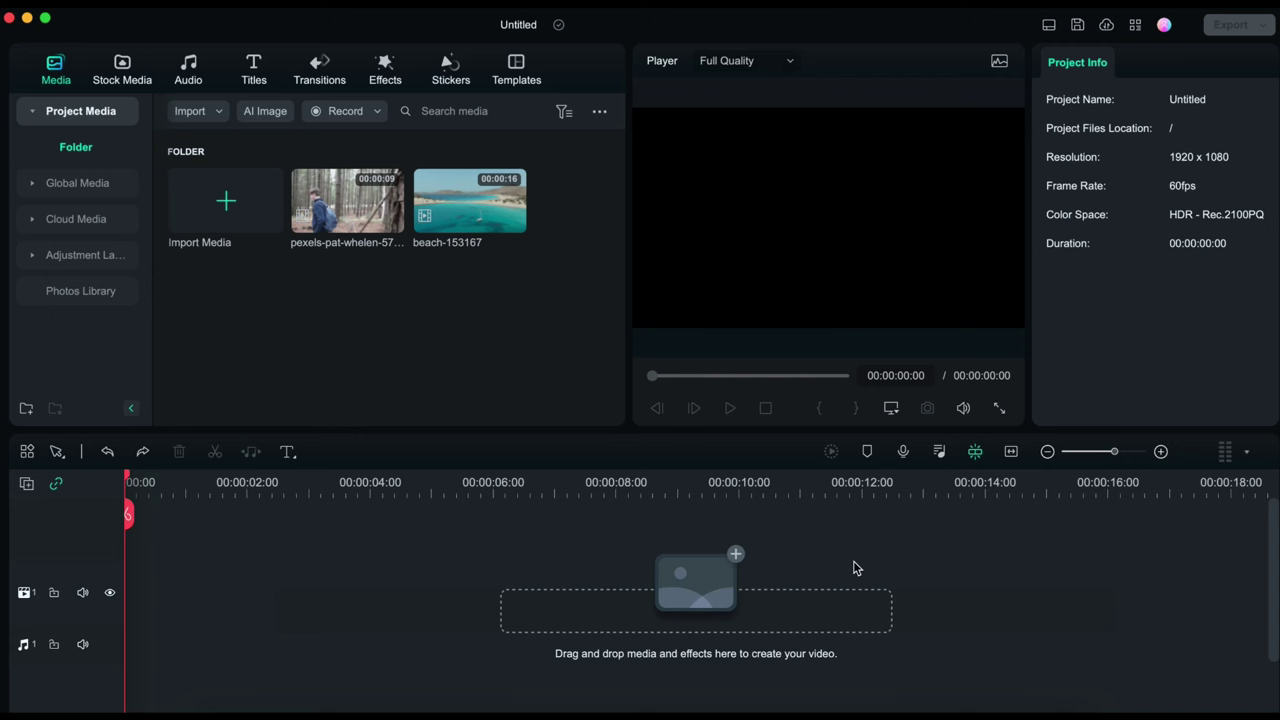
# Add the pexels forest clip to the timeline and park the playhead at 00:00:03:04 on the tree trunk.
pyautogui.moveTo(350, 205); pyautogui.dragTo(313, 543)
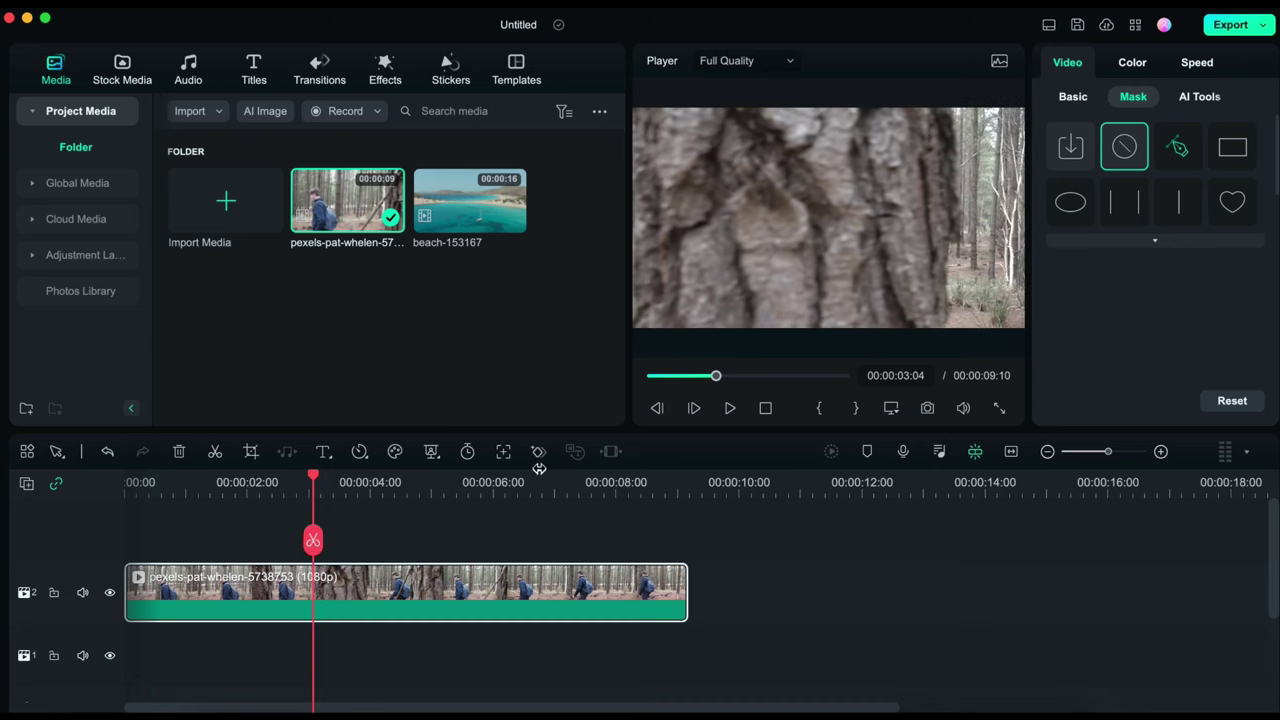
pyautogui.moveTo(320, 548)
pyautogui.mouseDown()
pyautogui.moveTo(306, 545)
pyautogui.moveTo(343, 546)
pyautogui.mouseUp()
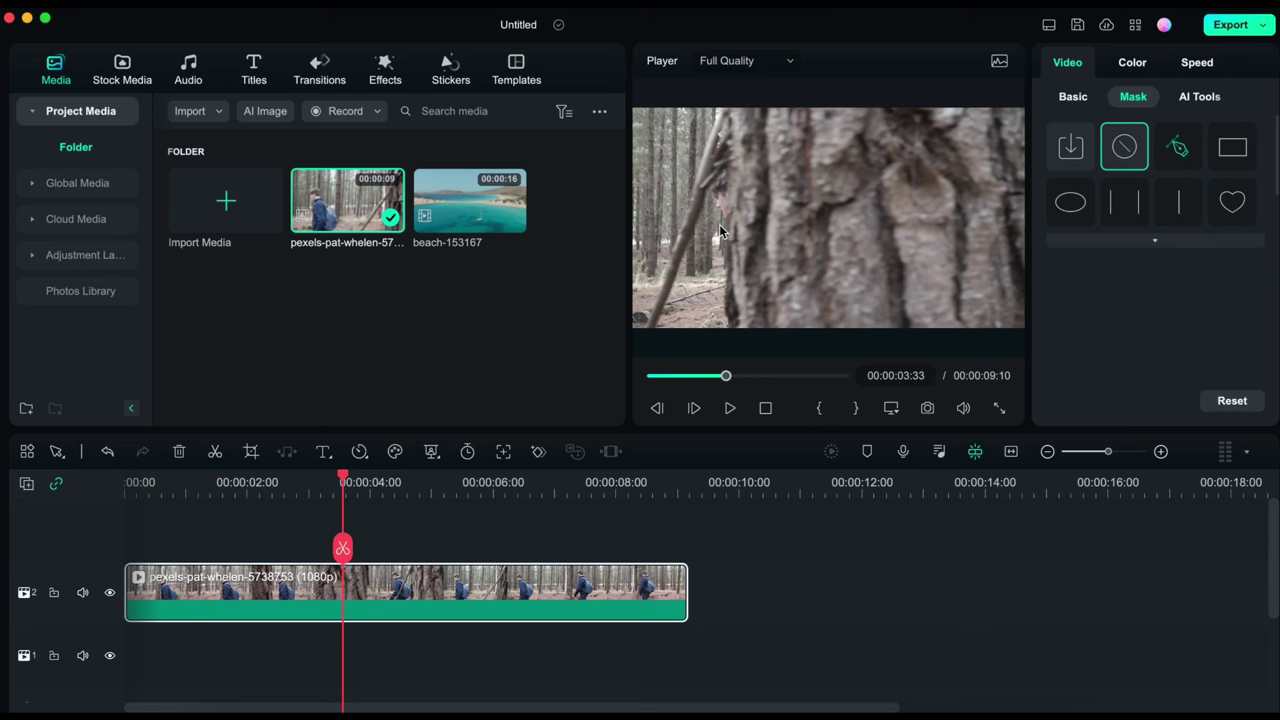
pyautogui.moveTo(343, 548); pyautogui.dragTo(313, 543)
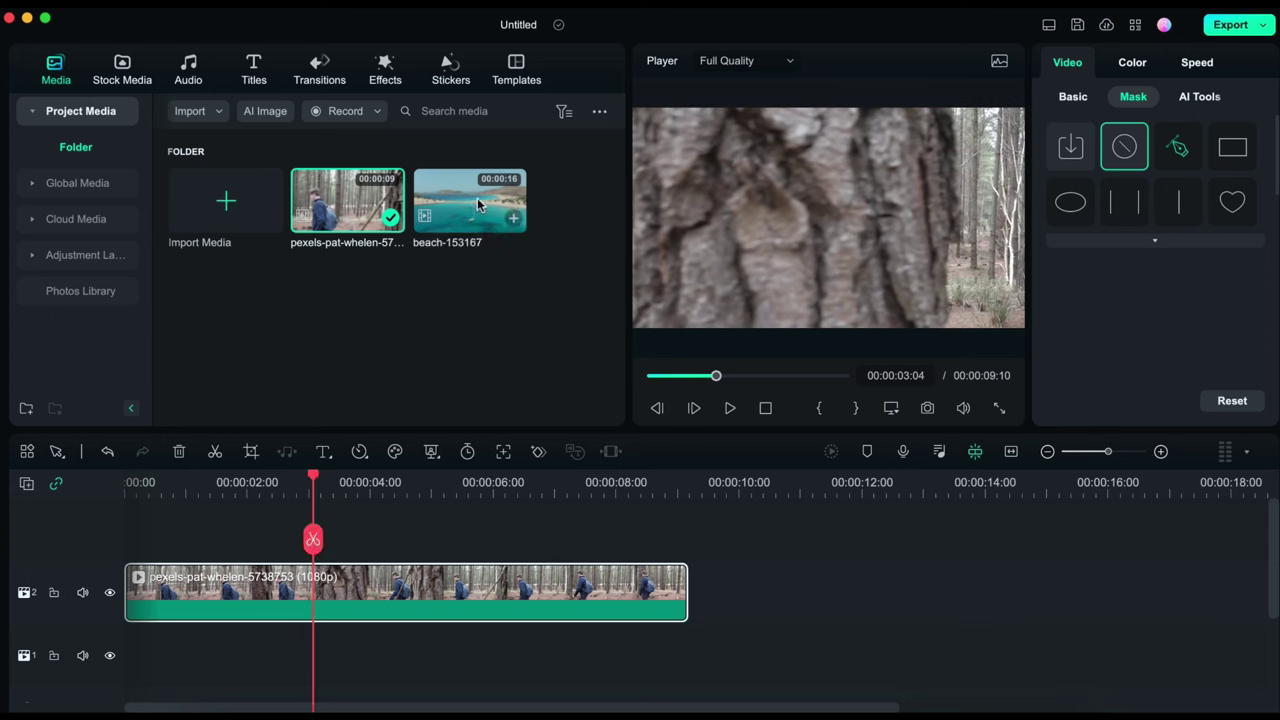
# Place the beach clip on track 1 below the forest clip and give the forest clip a Linear mask.
pyautogui.moveTo(475, 205); pyautogui.dragTo(326, 655)
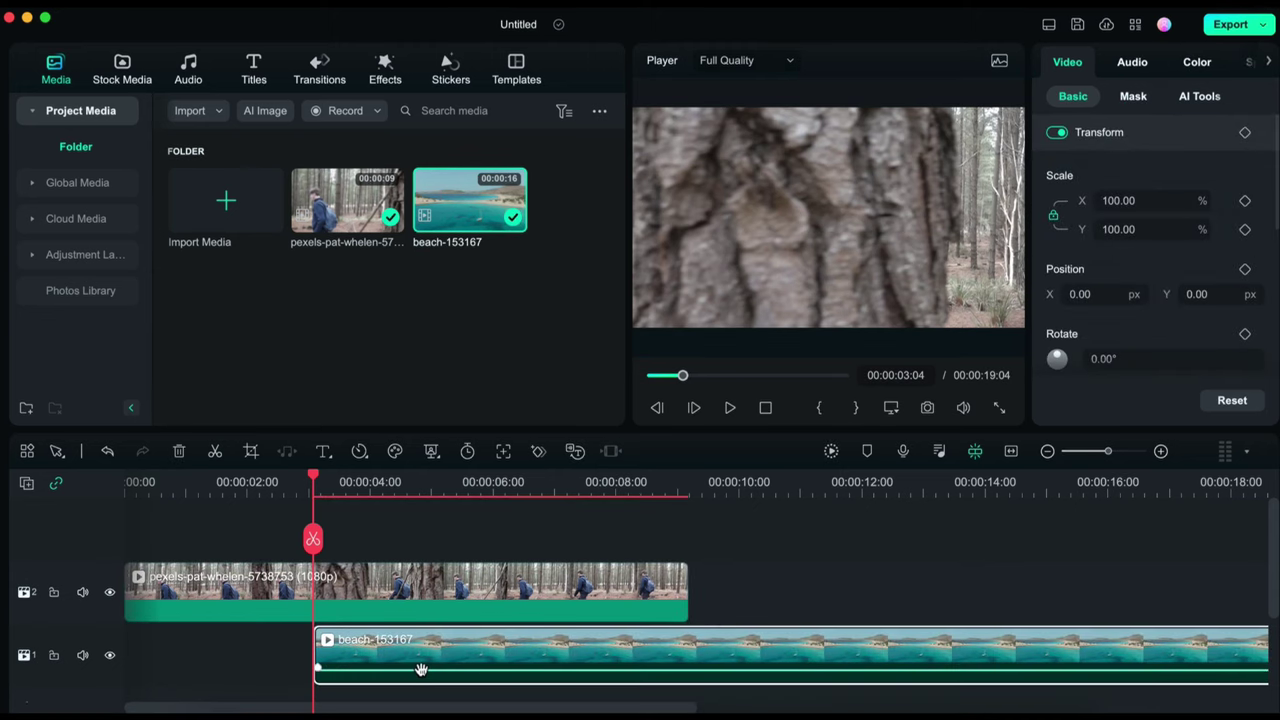
pyautogui.click(410, 590)
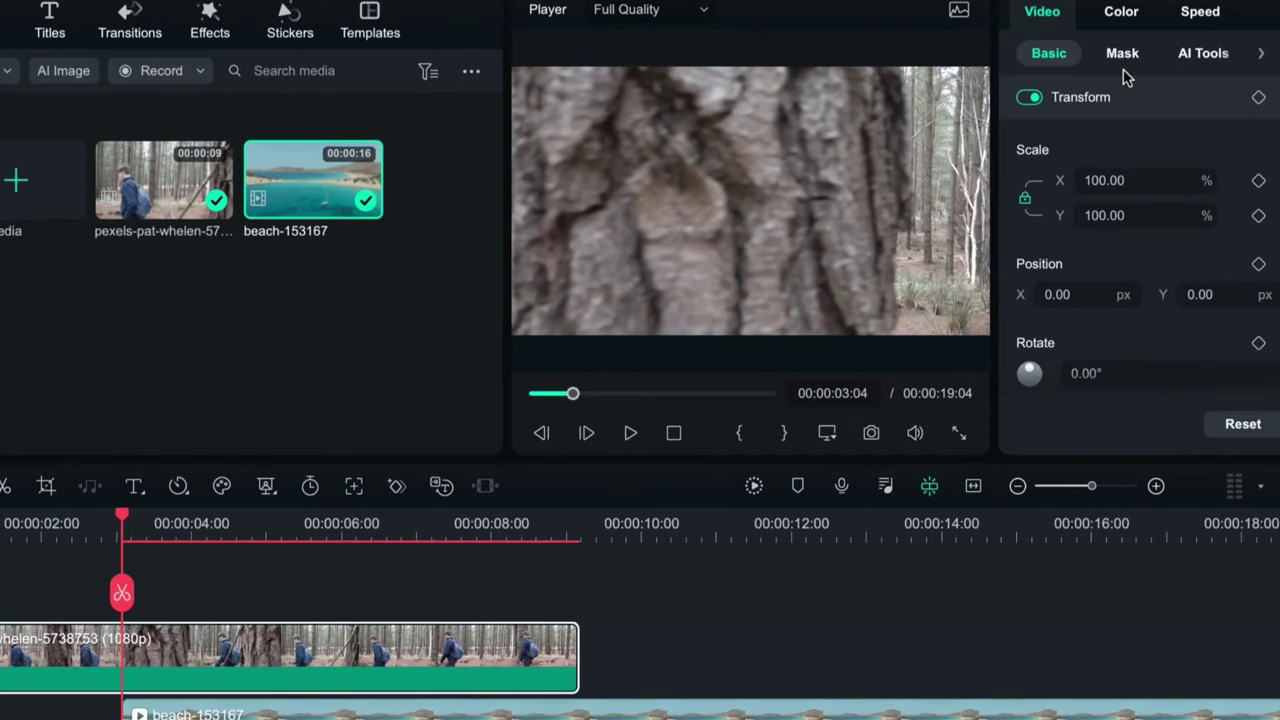
pyautogui.click(1126, 56)
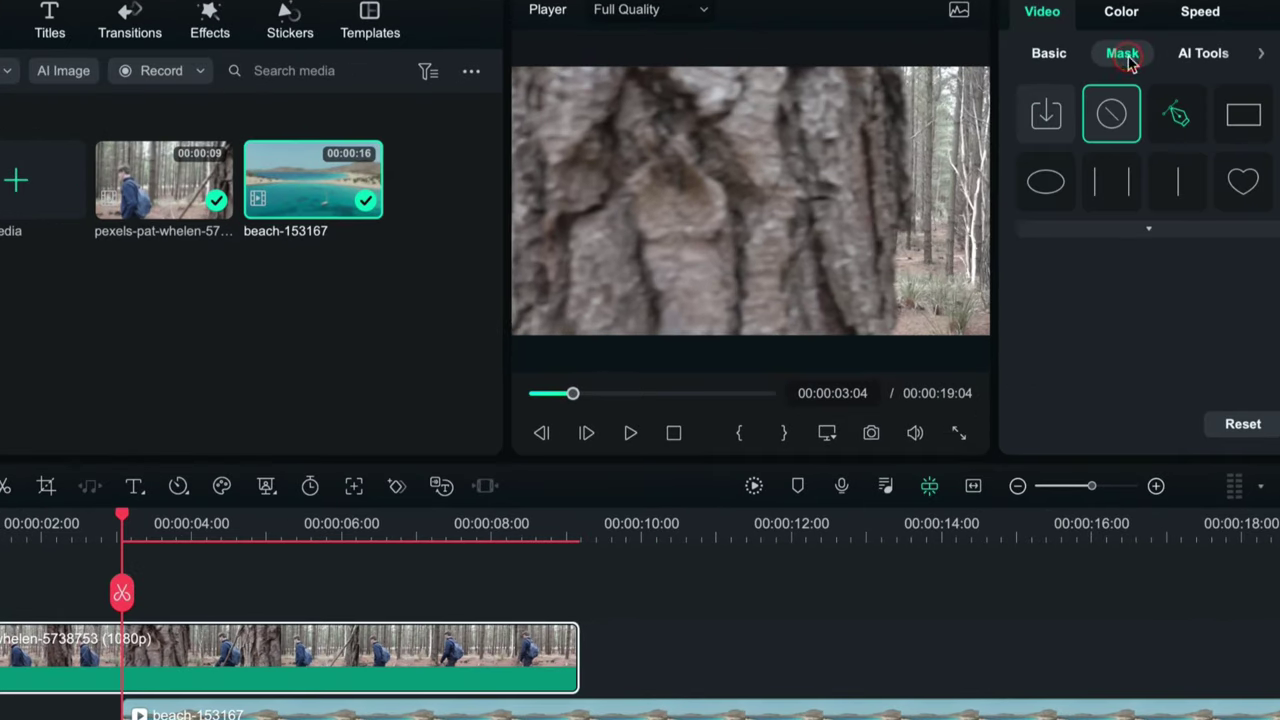
pyautogui.click(1181, 193)
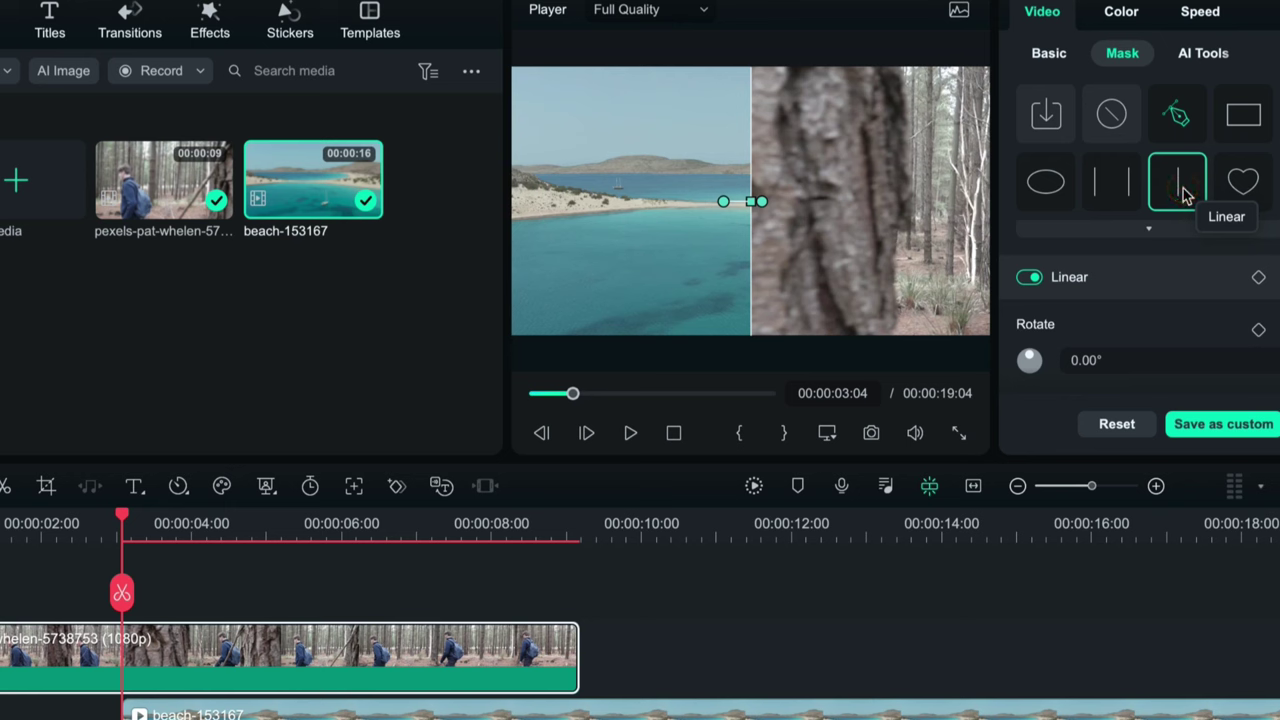
# Set mask Blur Strength to 3.60 and move the mask edge left to X -961.10 px.
pyautogui.scroll(-3, 1174, 288)
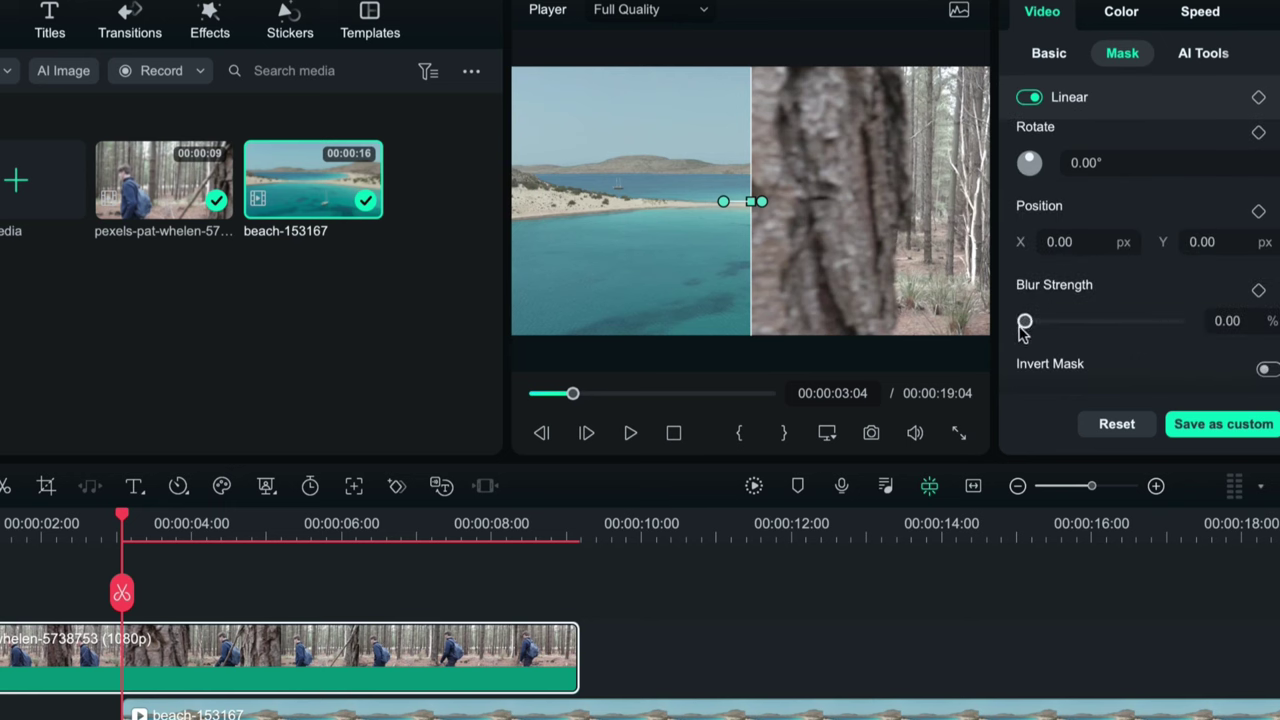
pyautogui.moveTo(1025, 323); pyautogui.dragTo(1029, 324)
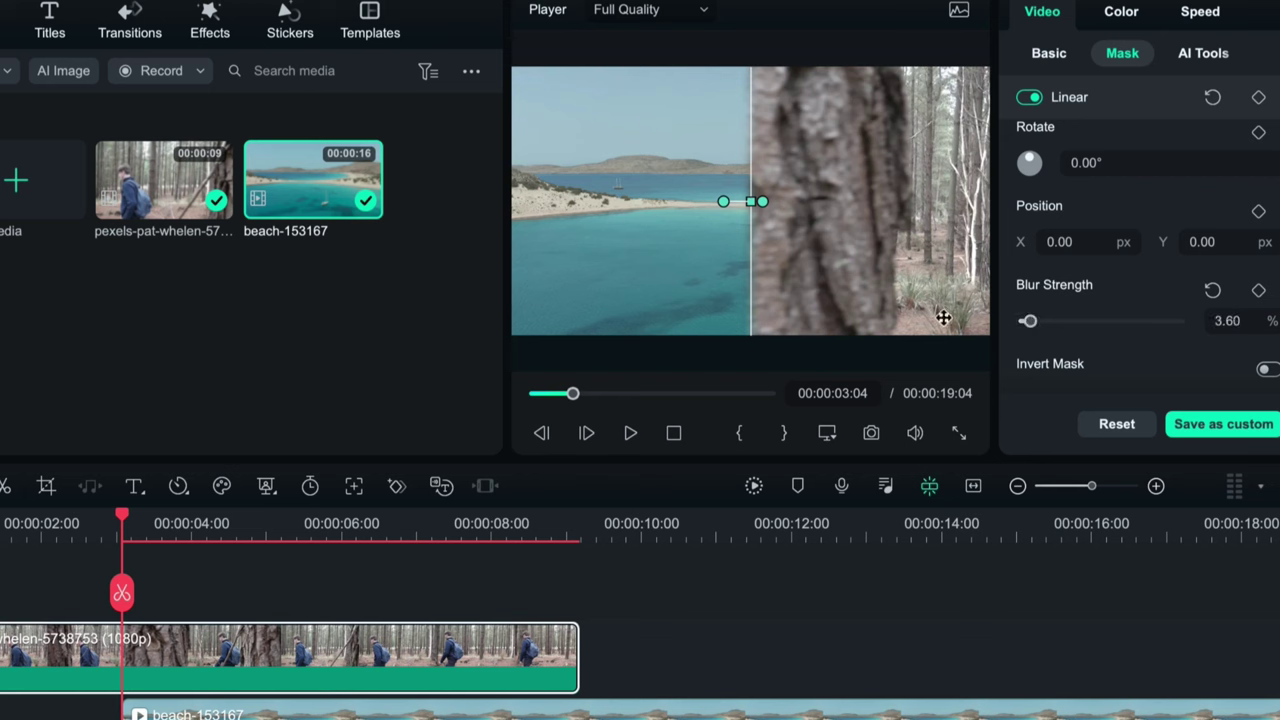
pyautogui.moveTo(750, 201); pyautogui.dragTo(514, 206)
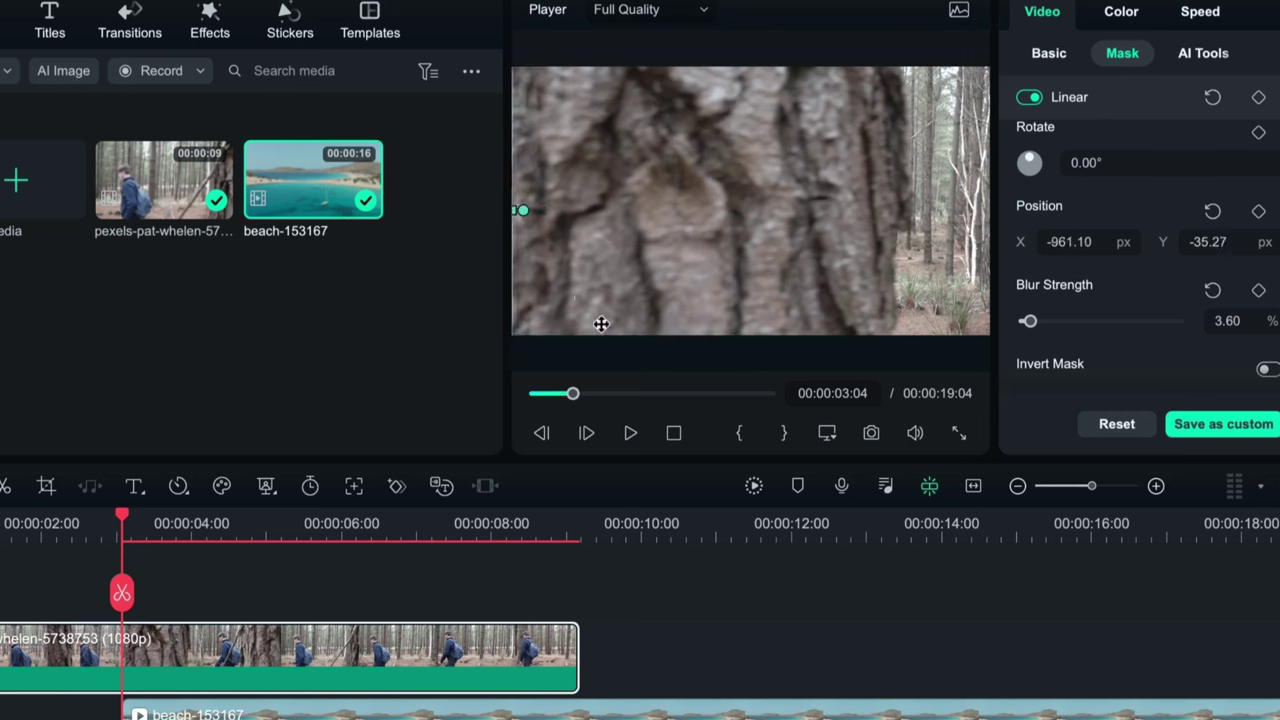
# Add a mask keyframe at 00:00:03:04, zoom the timeline in, and step to 00:00:03:05.
pyautogui.click(1258, 98)
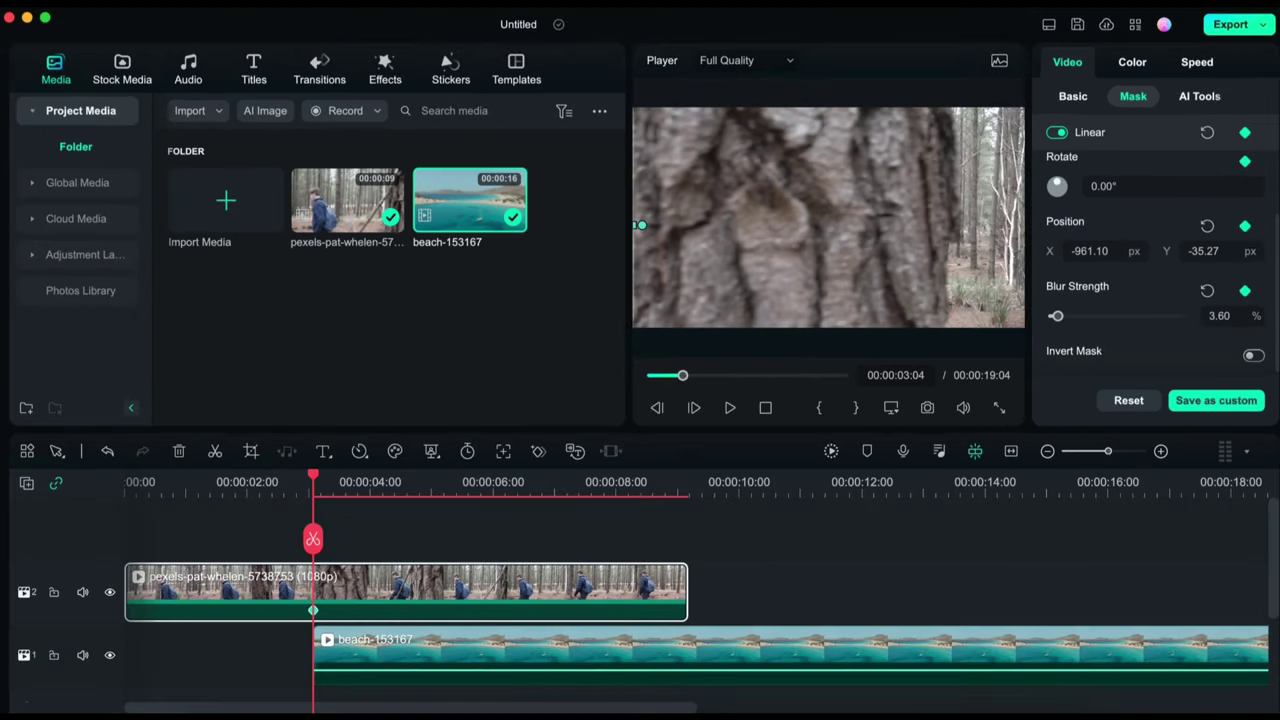
pyautogui.moveTo(1108, 451); pyautogui.dragTo(1144, 451)
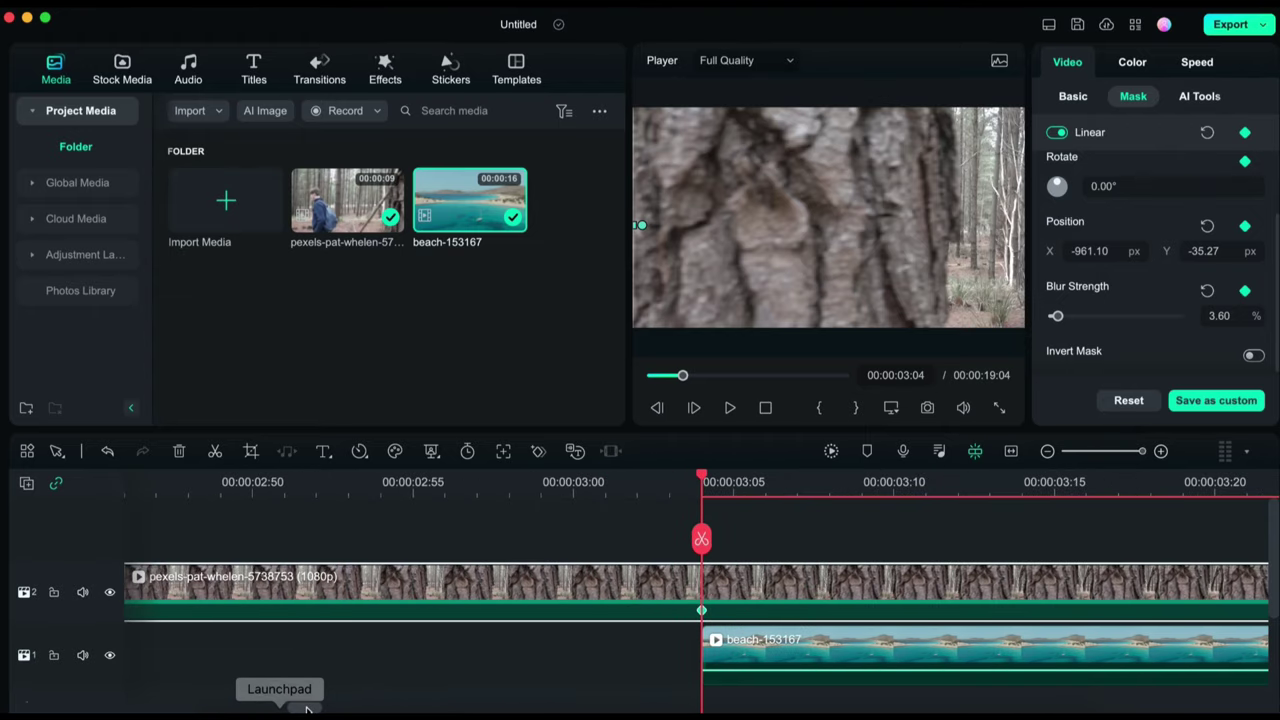
pyautogui.moveTo(305, 708); pyautogui.dragTo(317, 708)
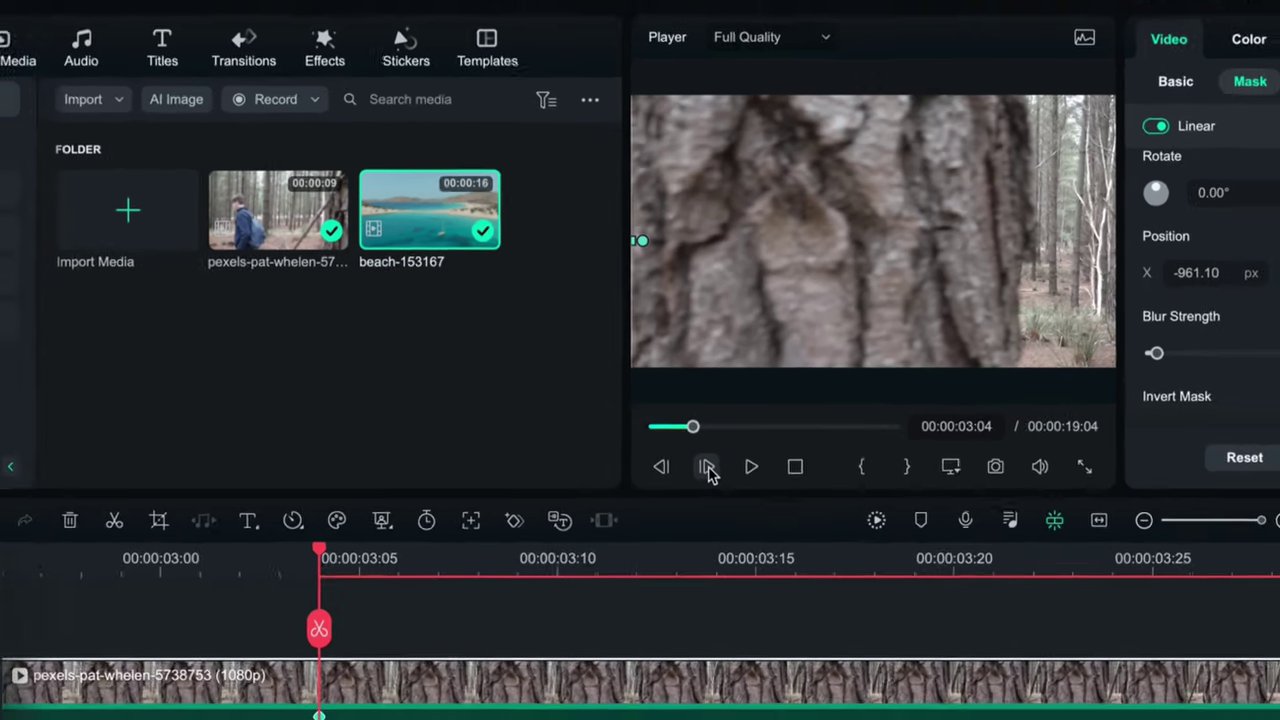
pyautogui.click(716, 505)
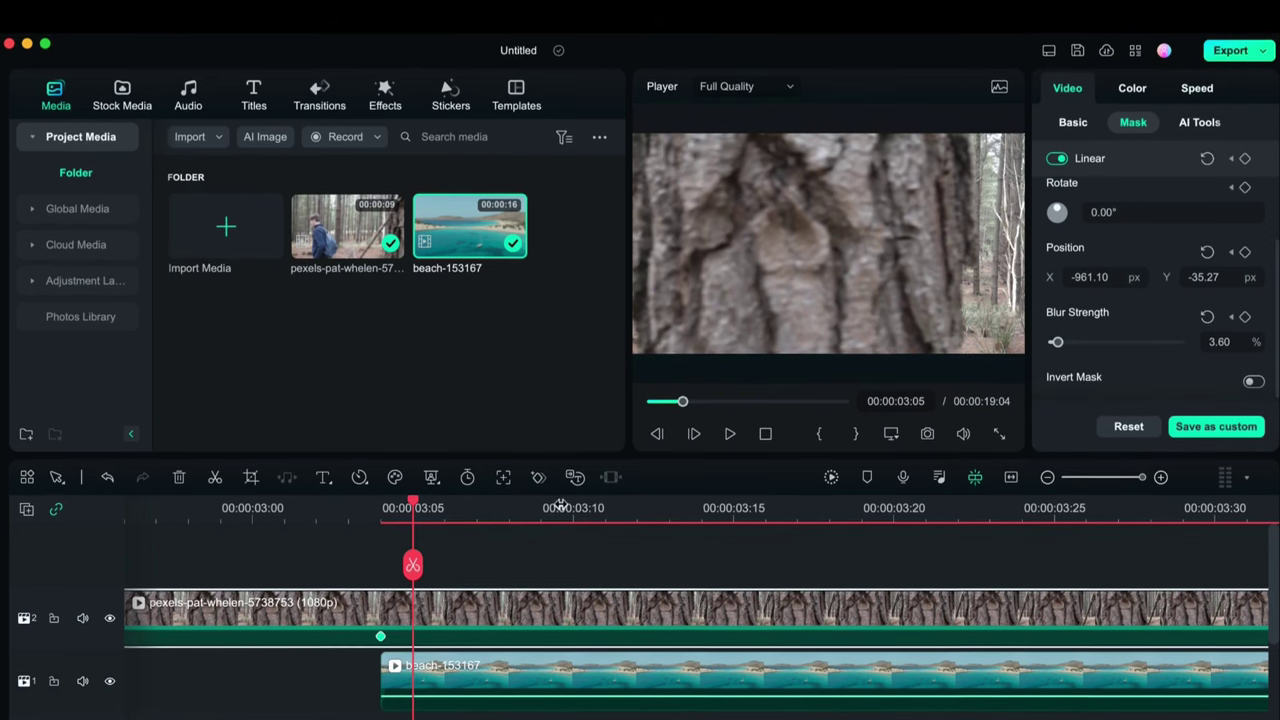
# Hide the beach track and keyframe the mask Position X at -873.10 px at 3:05.
pyautogui.click(110, 690)
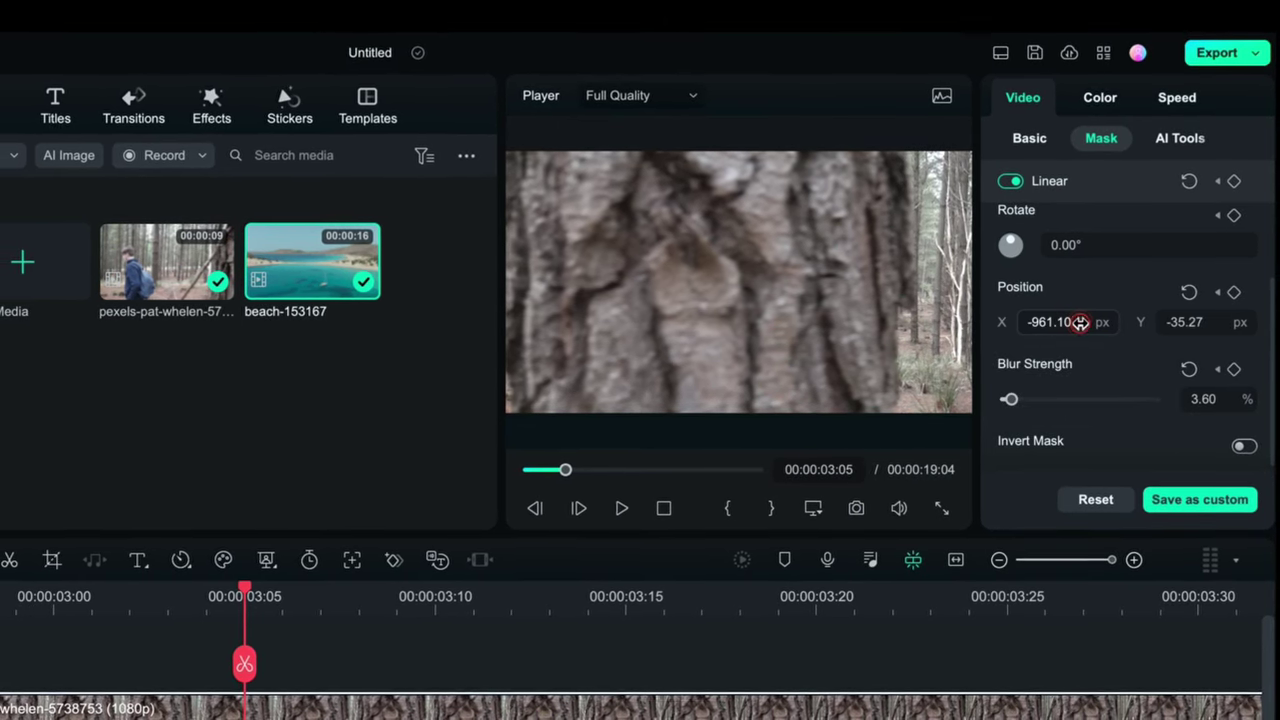
pyautogui.moveTo(1083, 322); pyautogui.dragTo(1166, 346)
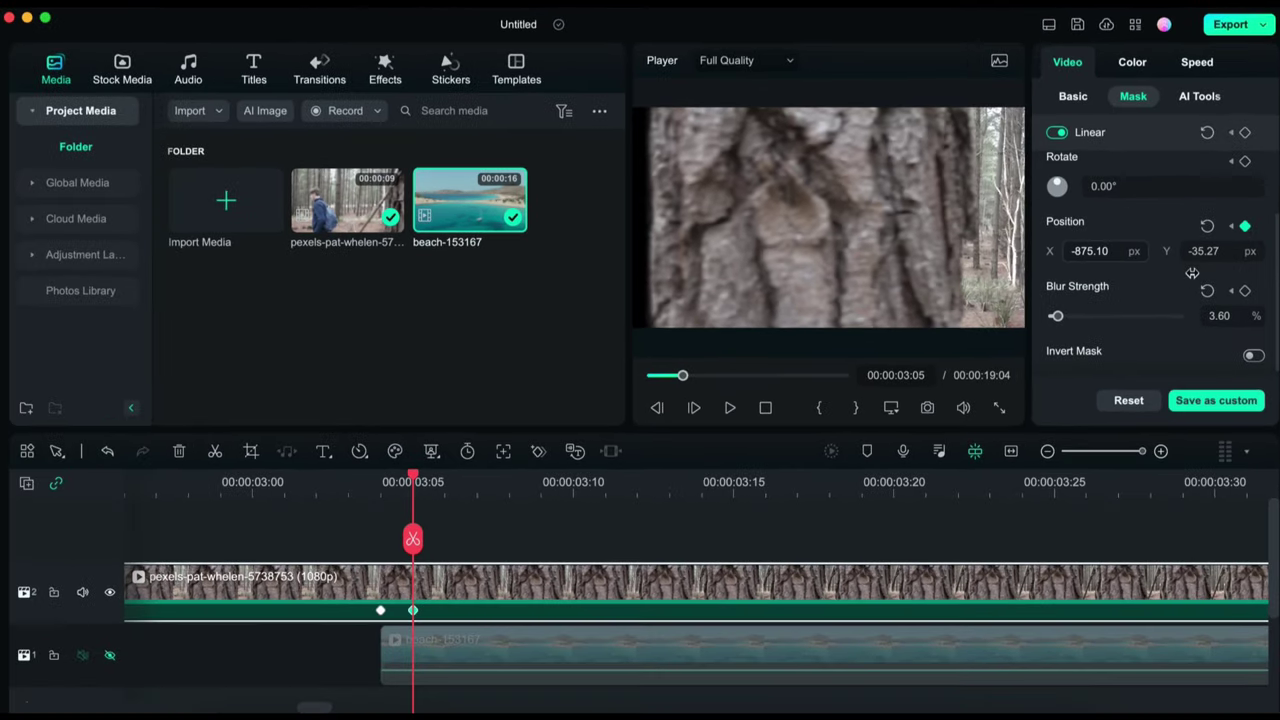
pyautogui.moveTo(1192, 273); pyautogui.dragTo(1195, 274)
# Advance three frames to 00:00:03:08 and keyframe the mask Position X at -829.10 px.
pyautogui.click(693, 411)
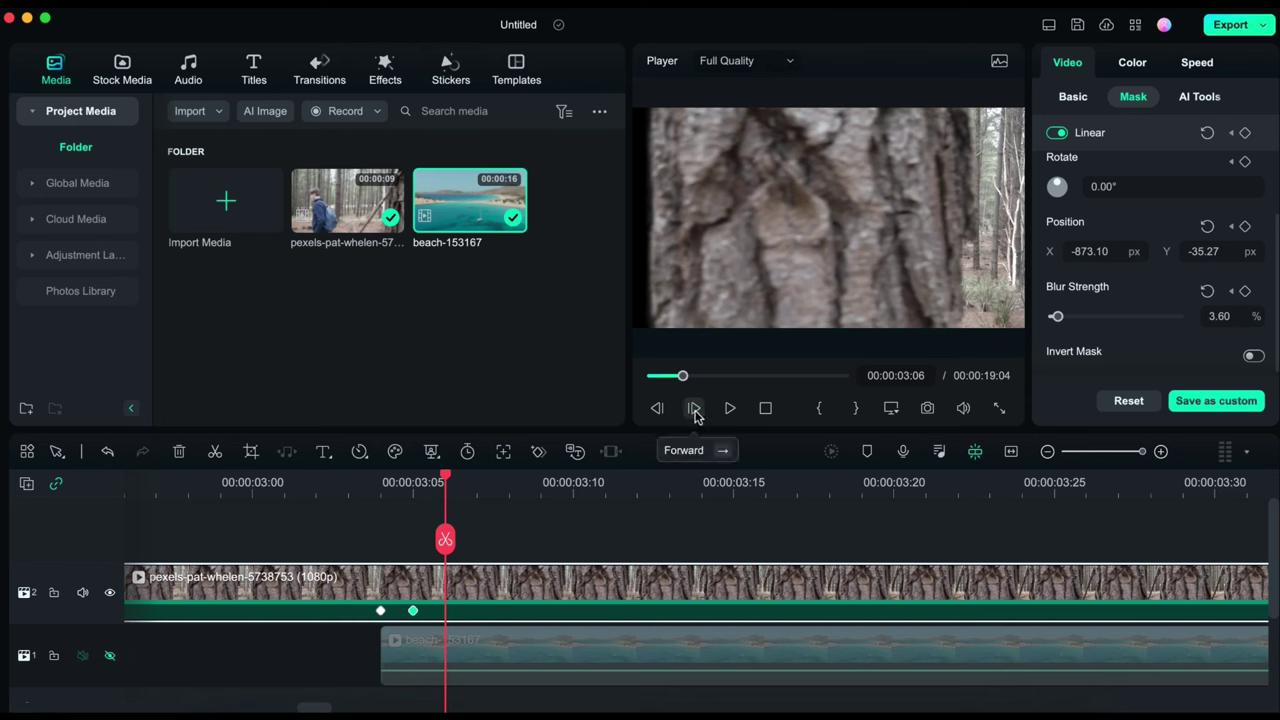
pyautogui.click(694, 411)
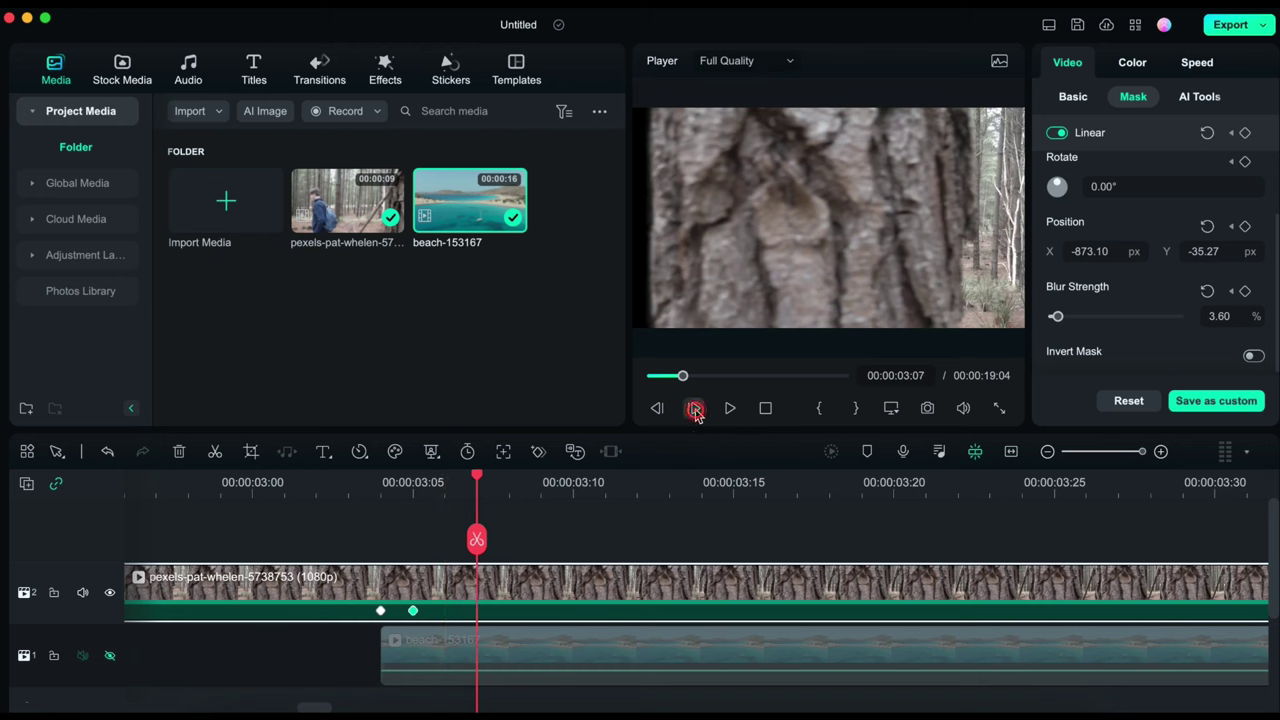
pyautogui.click(694, 411)
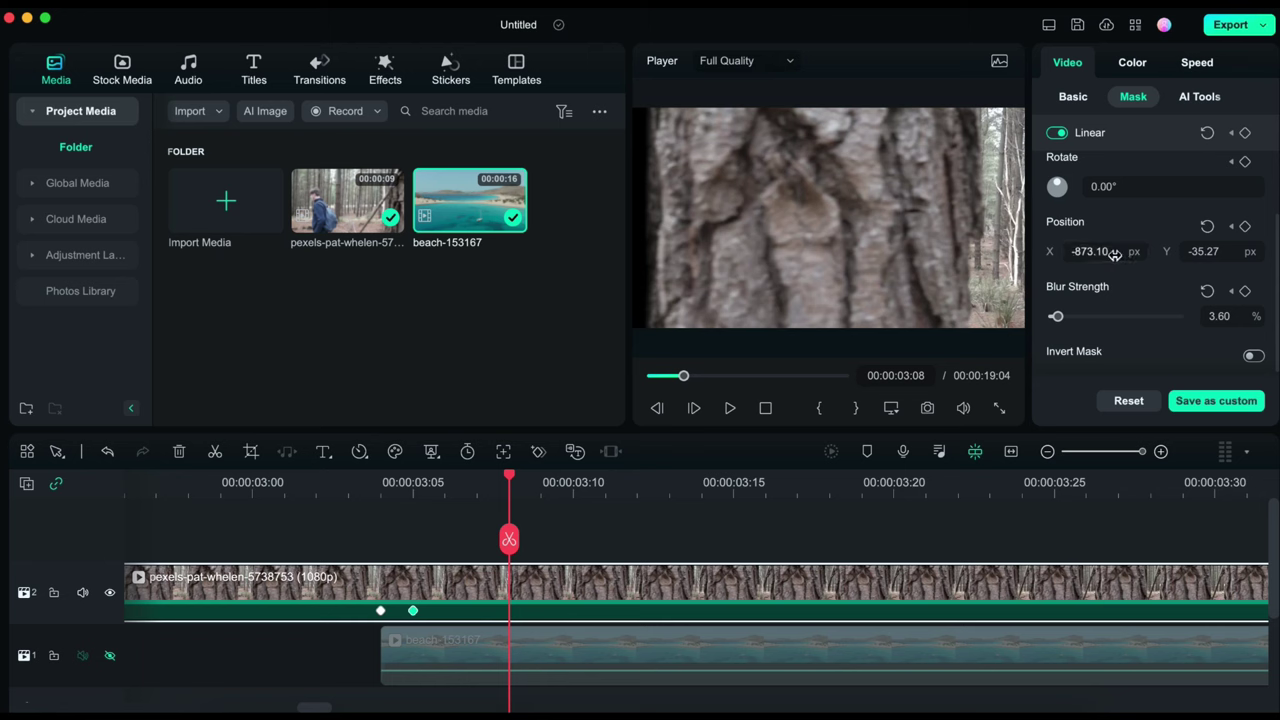
pyautogui.moveTo(1114, 253); pyautogui.dragTo(1156, 258)
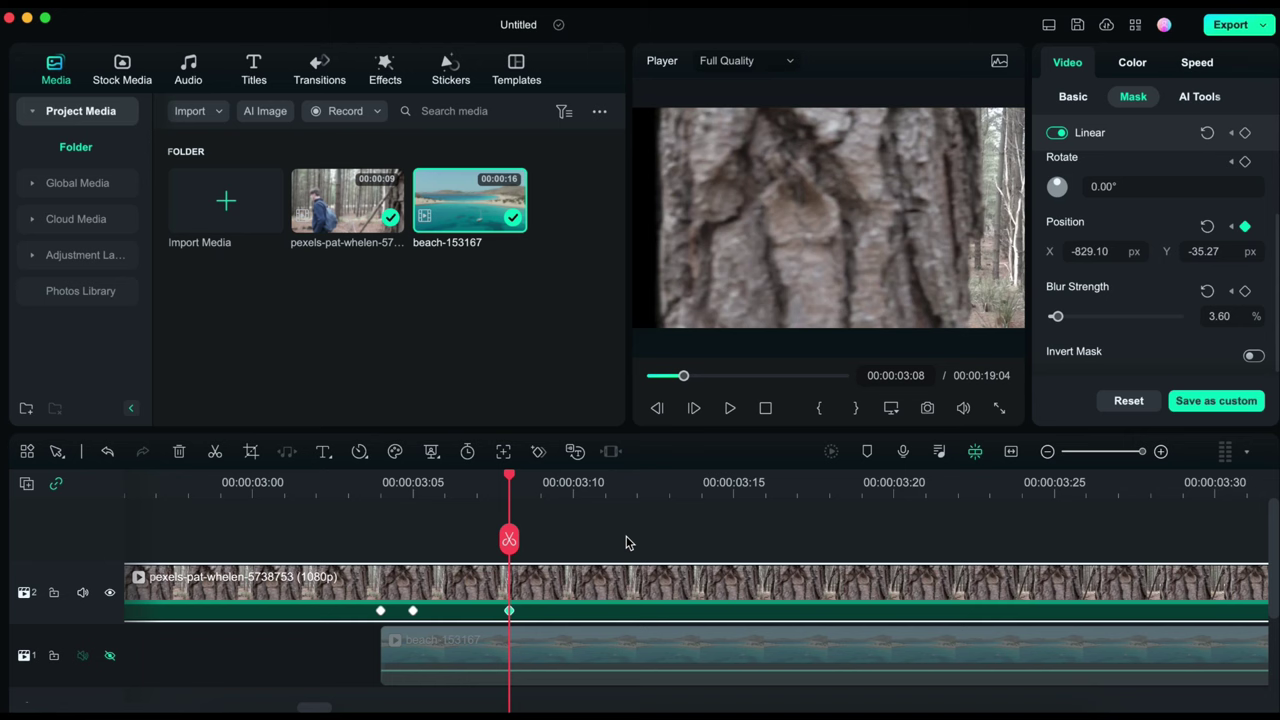
# Step forward frame by frame, keyframing the mask edge further right to follow the tree.
pyautogui.click(693, 408)
pyautogui.click(693, 408)
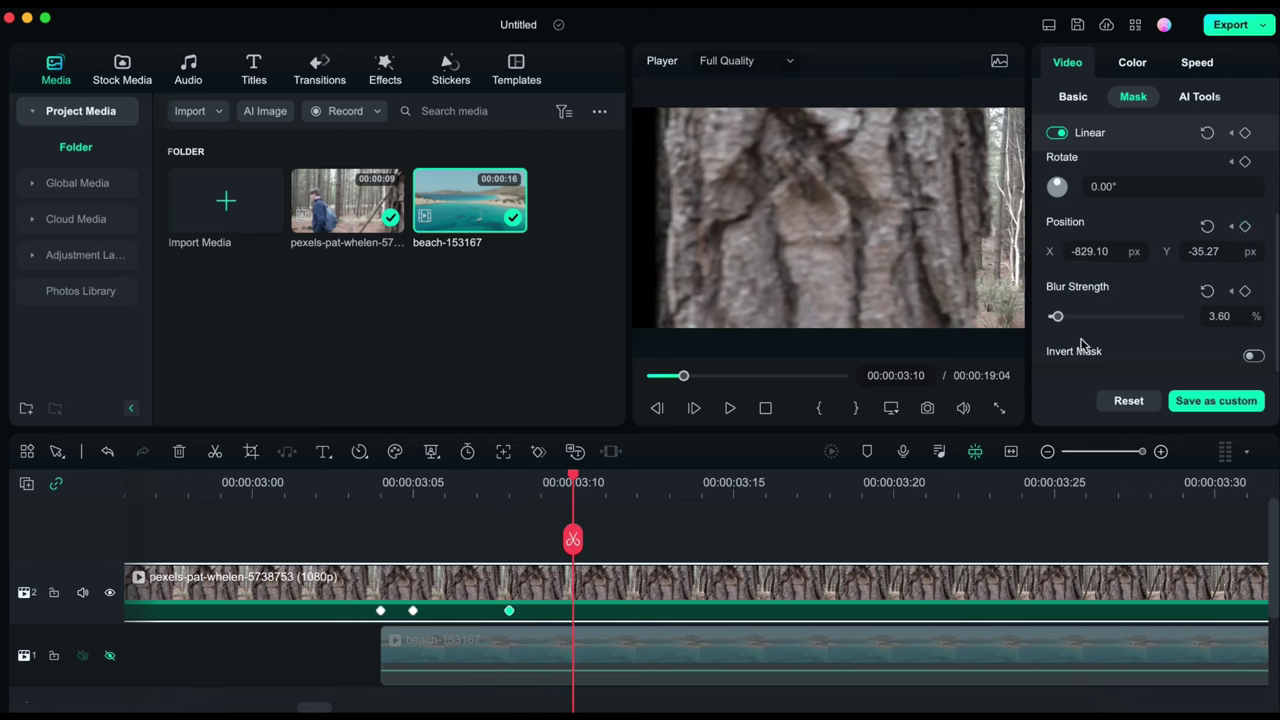
pyautogui.click(693, 408)
pyautogui.moveTo(1108, 251)
pyautogui.mouseDown()
pyautogui.moveTo(1147, 257)
pyautogui.moveTo(1114, 253)
pyautogui.moveTo(1131, 251)
pyautogui.mouseUp()
pyautogui.click(693, 408)
pyautogui.click(693, 408)
pyautogui.click(693, 408)
pyautogui.click(693, 408)
pyautogui.click(693, 408)
pyautogui.click(693, 408)
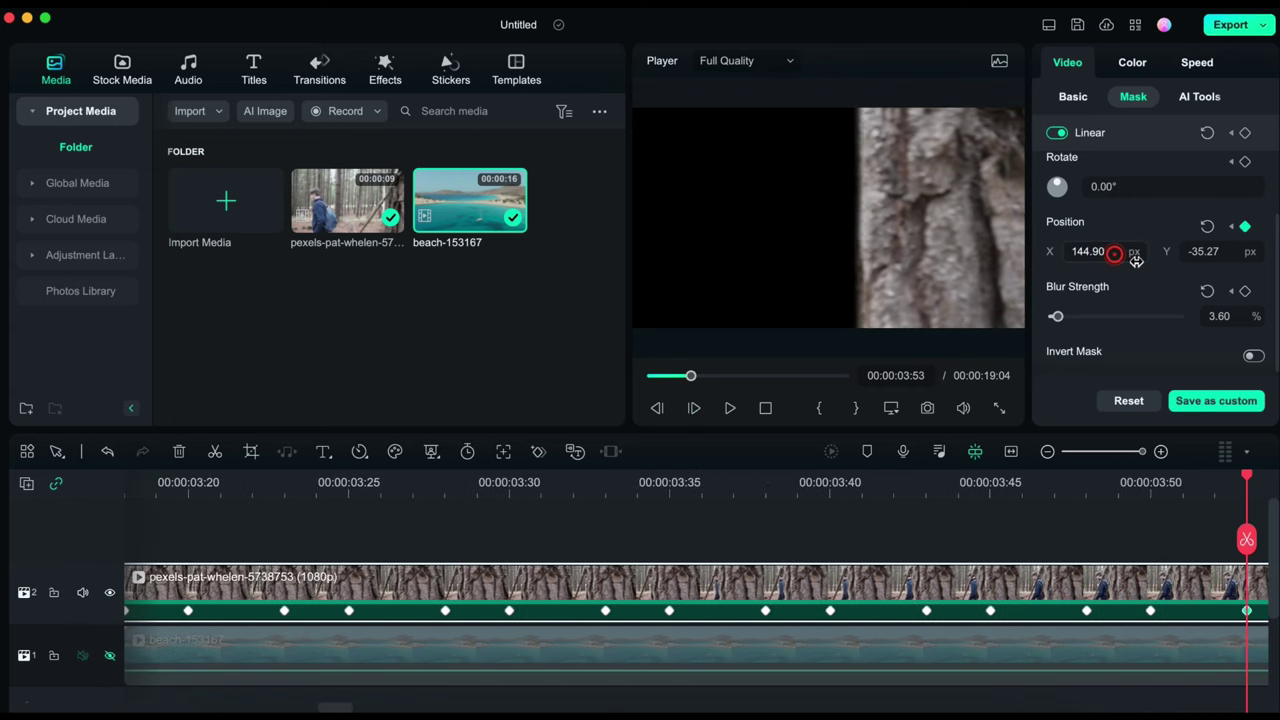
pyautogui.click(693, 408)
# Keep keyframing the mask edge rightward until X 956.90 px at 00:00:04:30.
pyautogui.moveTo(1100, 252); pyautogui.dragTo(1130, 256)
pyautogui.click(693, 408)
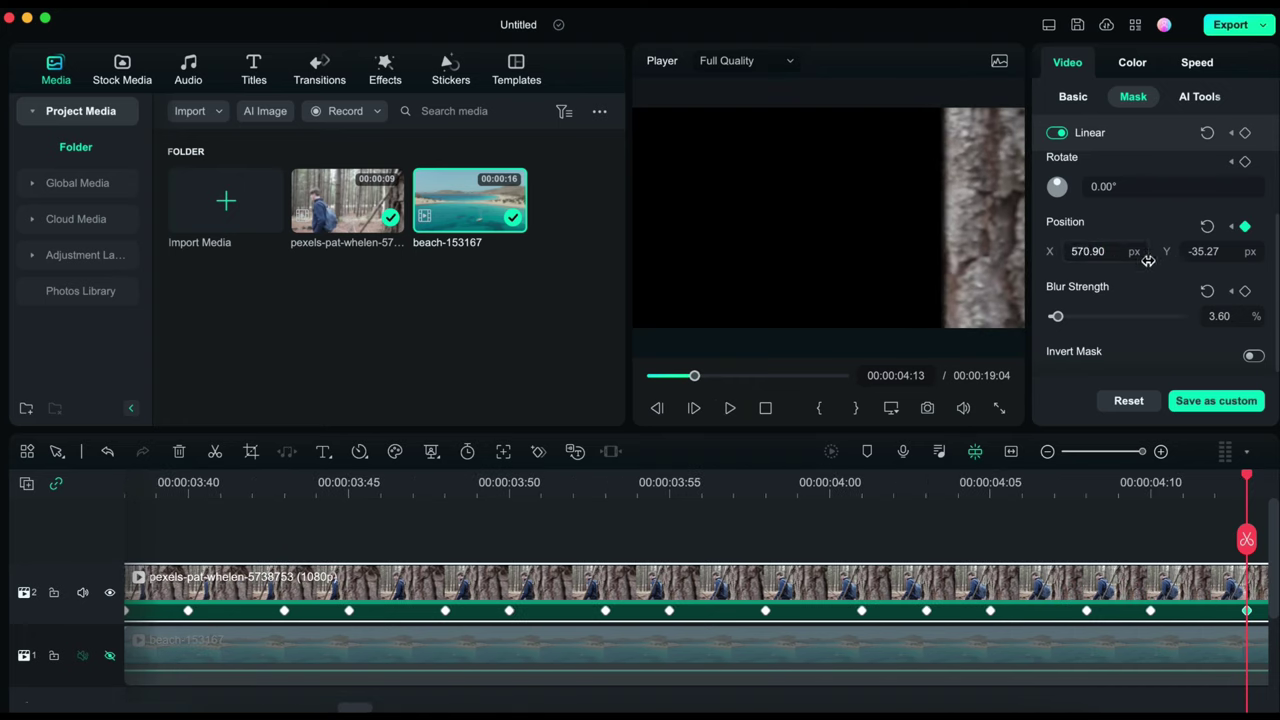
pyautogui.click(693, 408)
pyautogui.click(693, 408)
pyautogui.click(693, 408)
pyautogui.click(693, 408)
pyautogui.moveTo(1100, 252); pyautogui.dragTo(1163, 273)
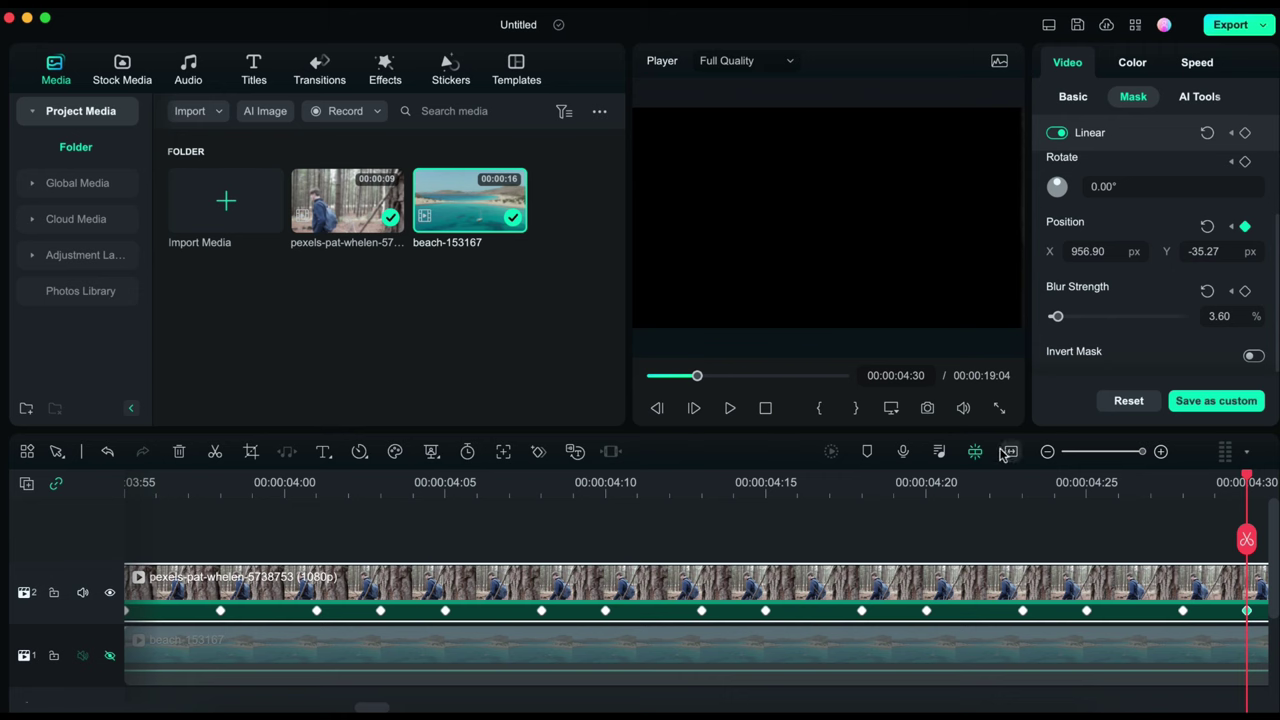
pyautogui.scroll(-2, 545, 545)
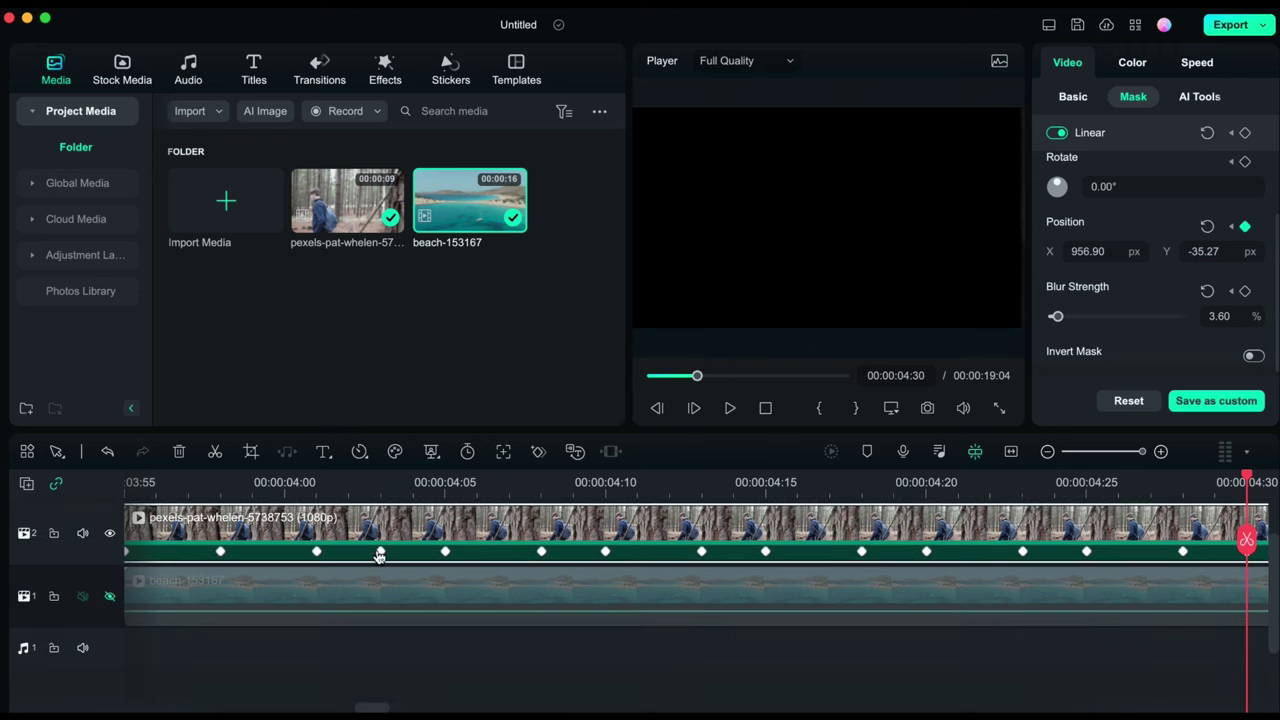
# Unhide the beach track, zoom the timeline out, and render a preview of the tree wipe.
pyautogui.click(110, 597)
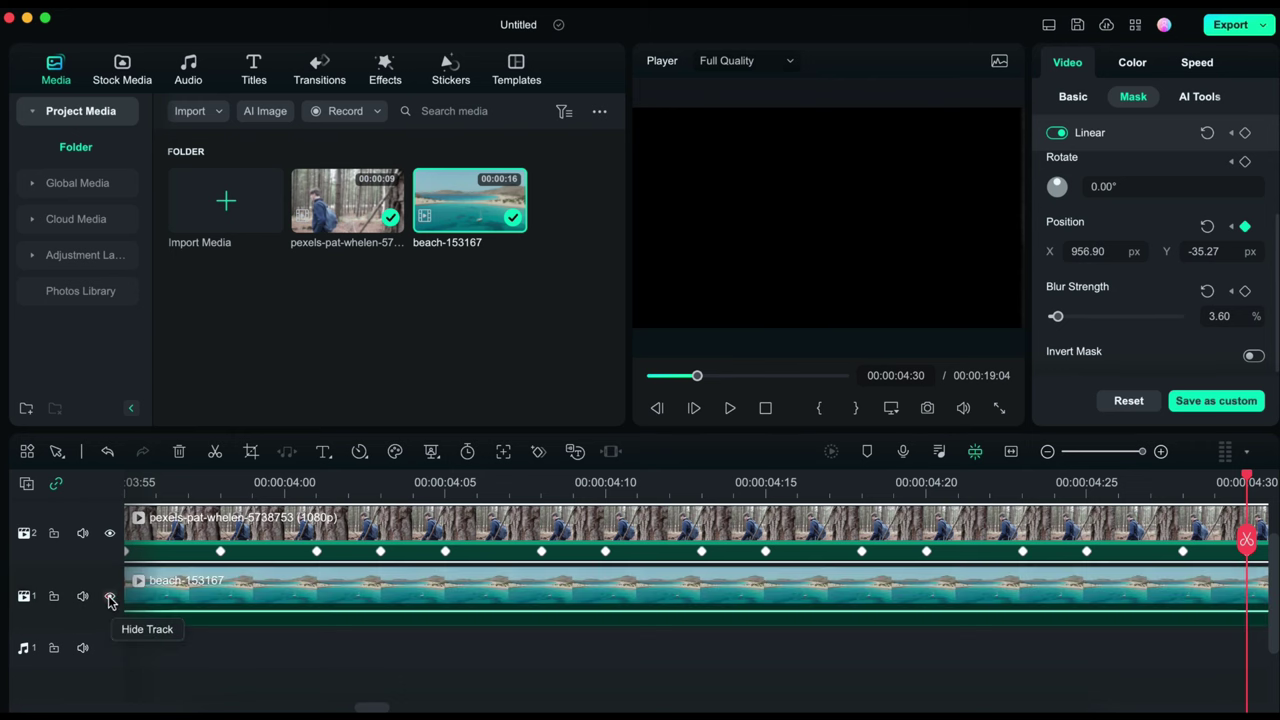
pyautogui.moveTo(1145, 452); pyautogui.dragTo(1107, 462)
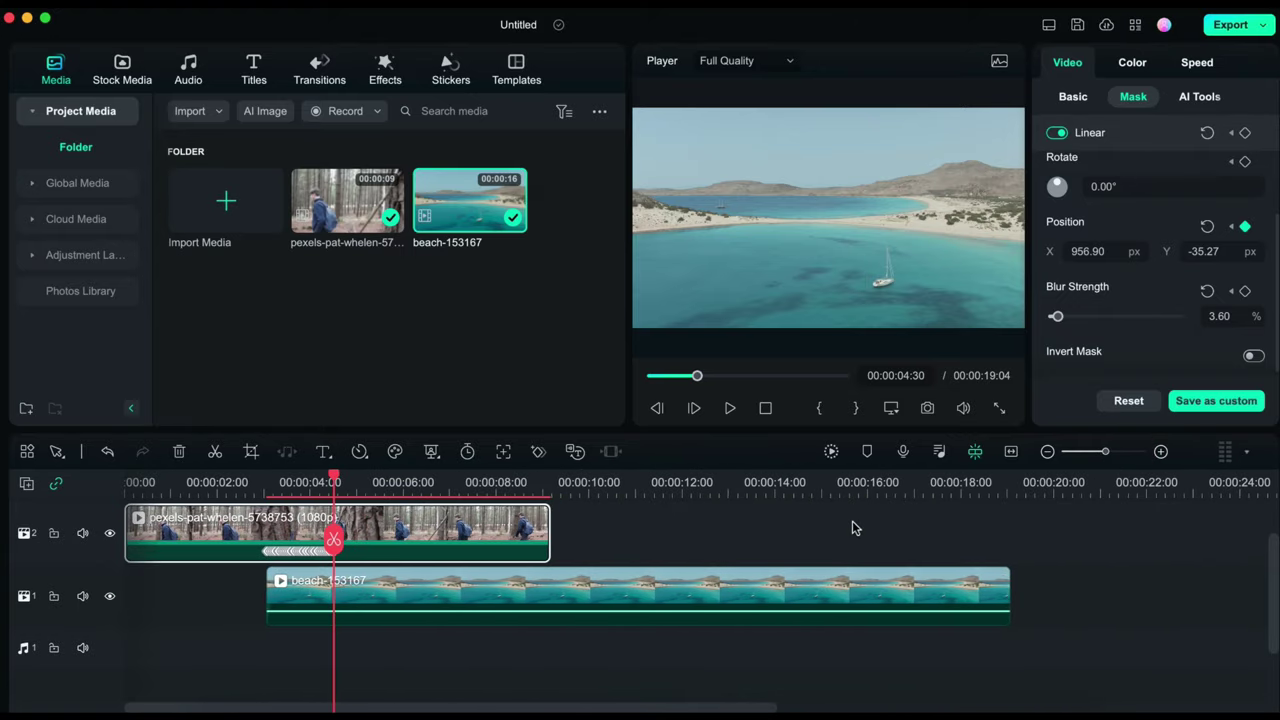
pyautogui.click(831, 453)
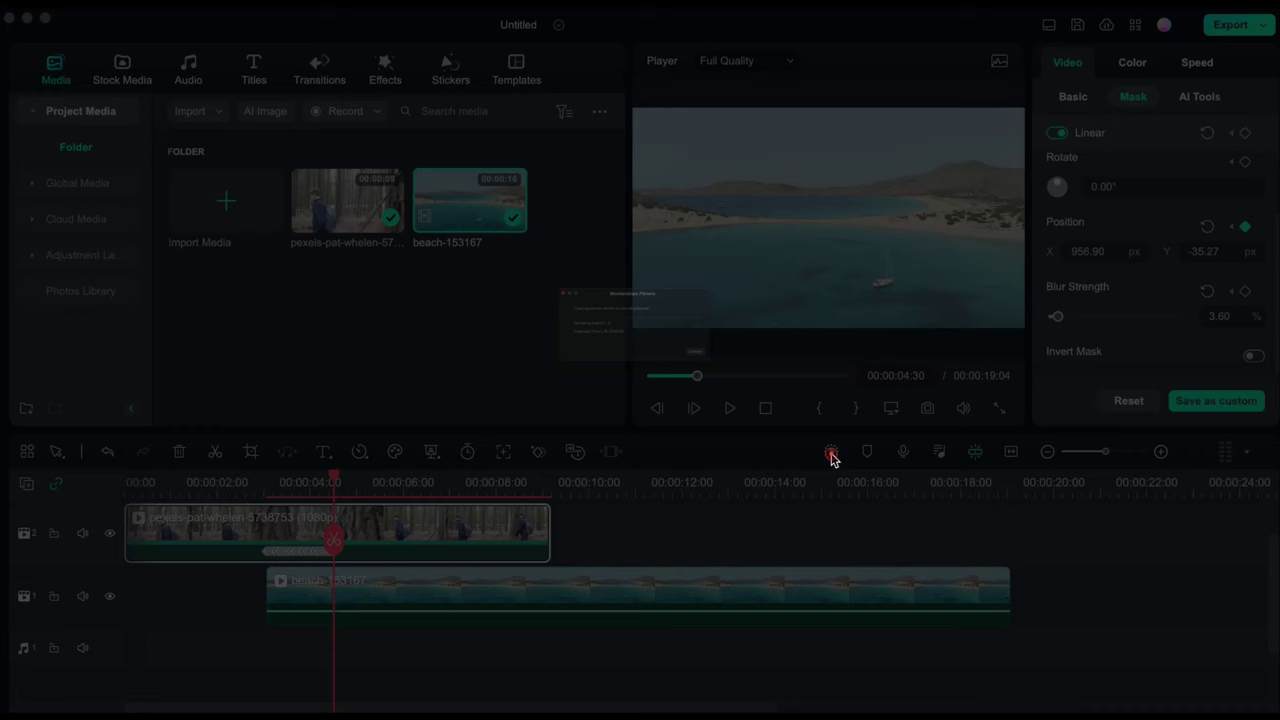